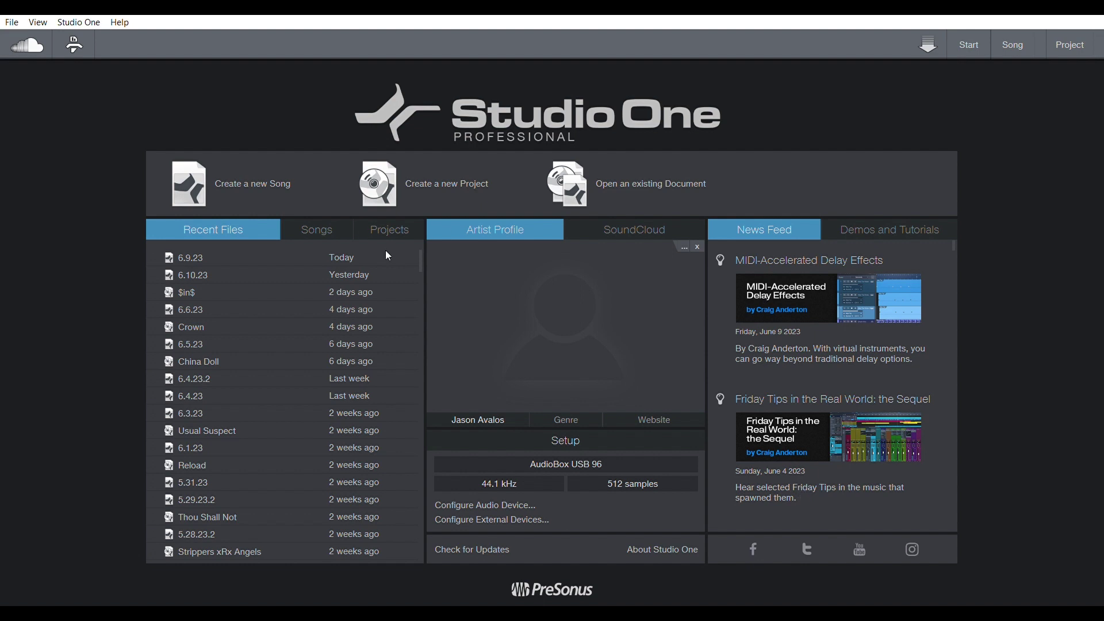
Open the recent song 6.9.23 and play its opening seconds with the full arrangement in view
{"action": "left_click", "coordinate": [198, 246]}
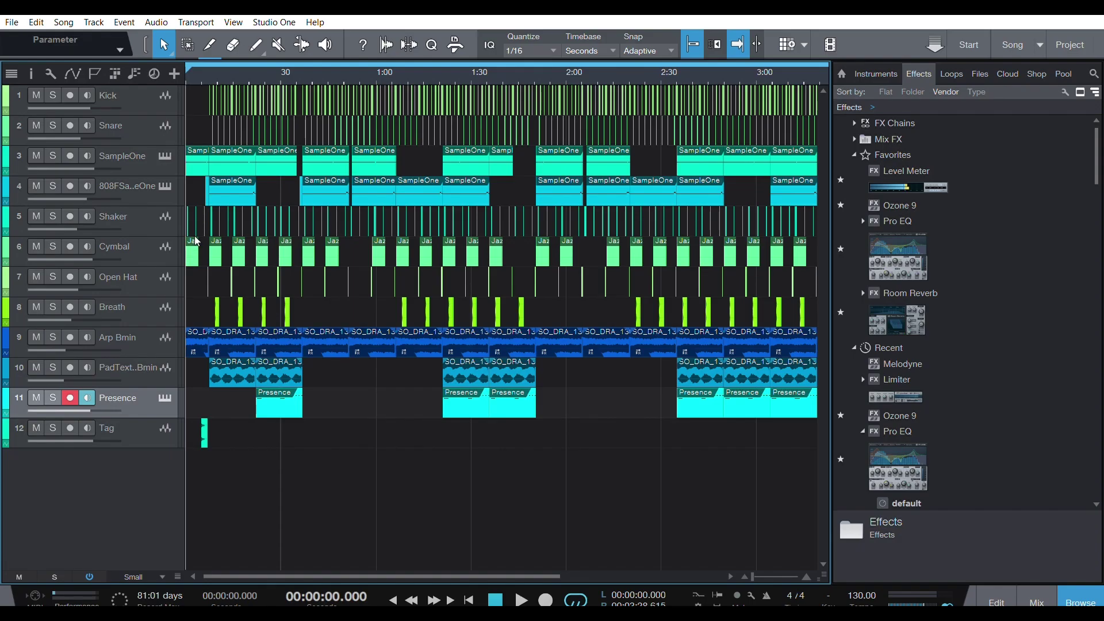
{"action": "key", "text": "space"}
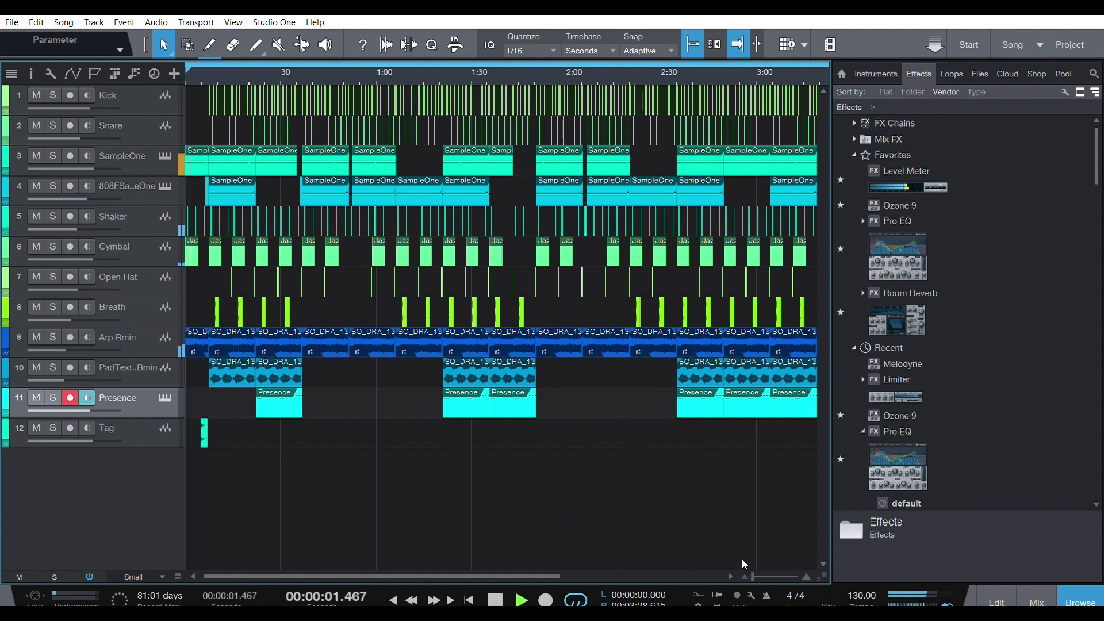
{"action": "key", "text": "w"}
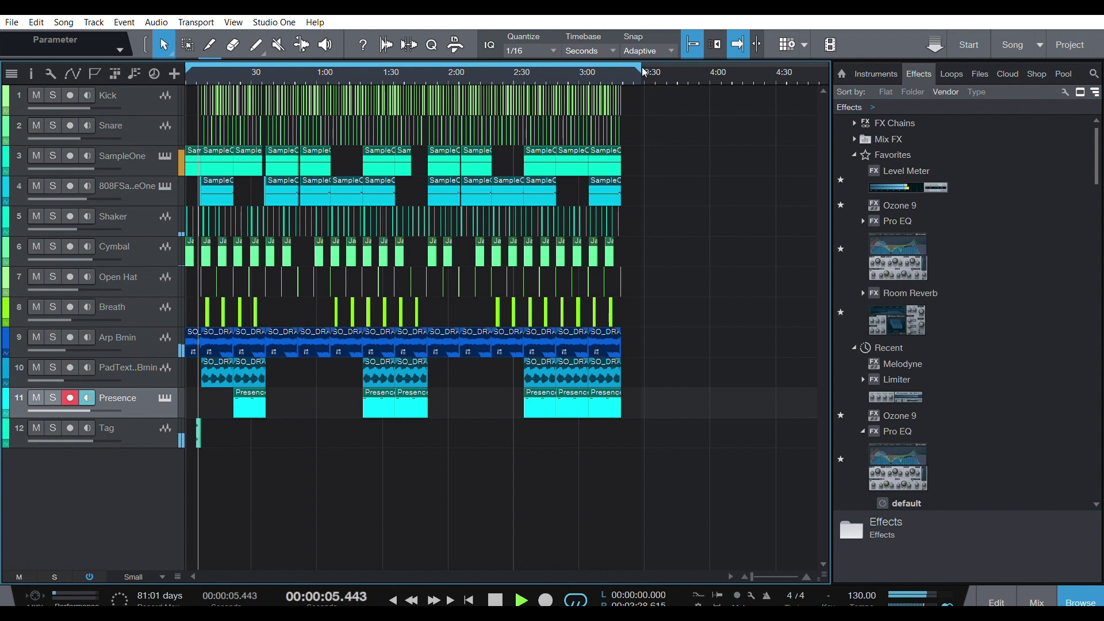
{"action": "key", "text": "space"}
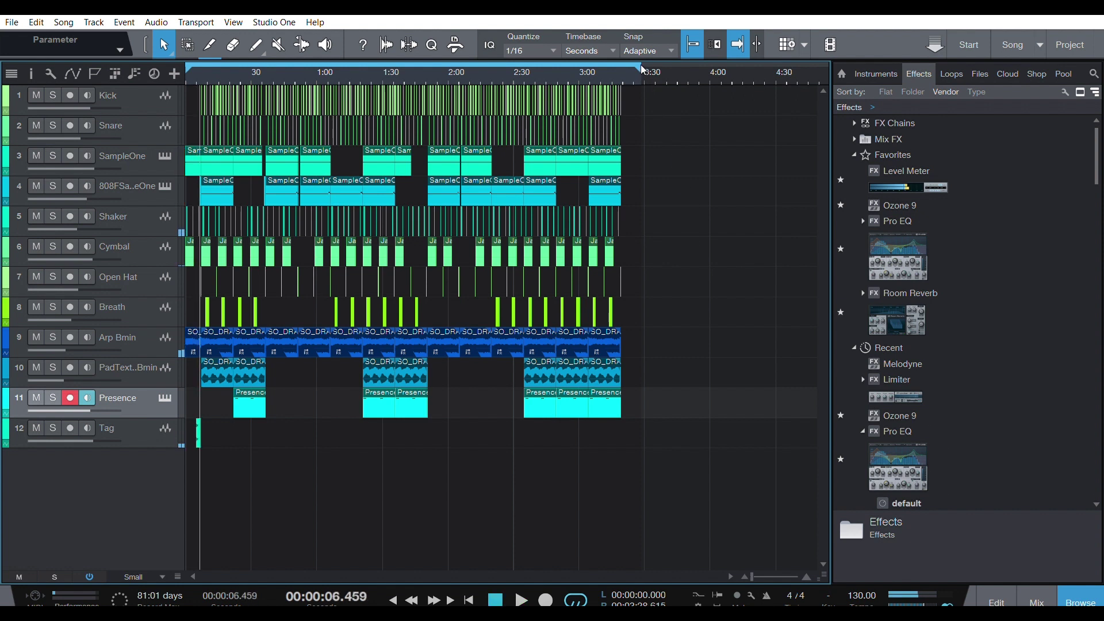
Place the playhead at 3:25 near the song's end and add the song to a mastering project
{"action": "left_click", "coordinate": [642, 71]}
{"action": "left_click", "coordinate": [634, 71]}
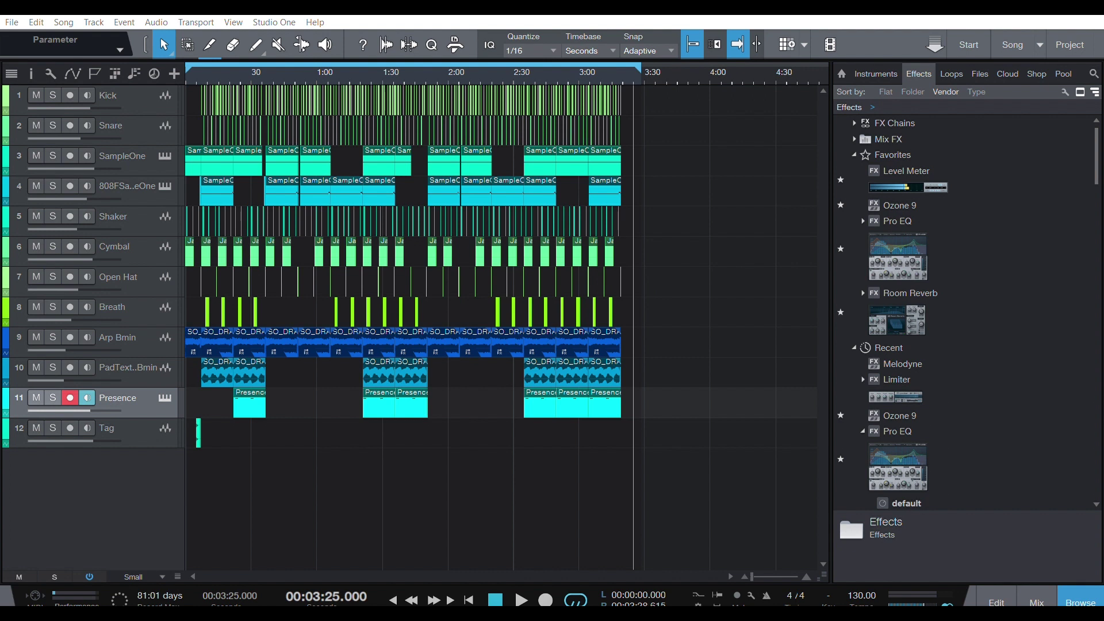
{"action": "left_click", "coordinate": [568, 402]}
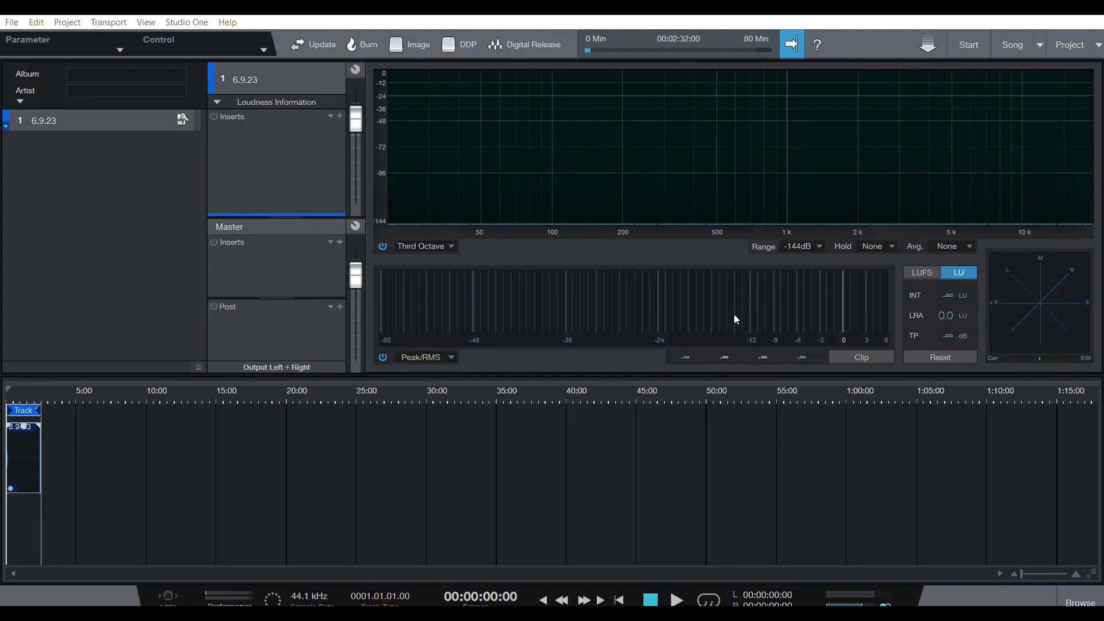
Move the 6.9.23 audio event in the project to the very start of the timeline
{"action": "scroll", "coordinate": [1077, 563], "scroll_direction": "up", "scroll_amount": 5}
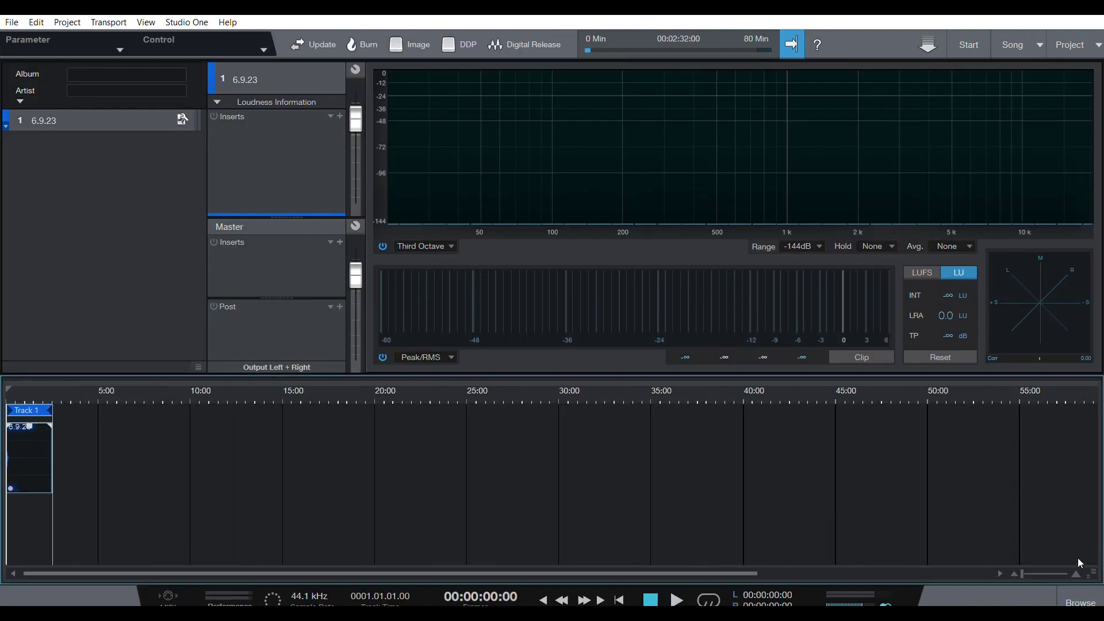
{"action": "scroll", "coordinate": [1078, 561], "scroll_direction": "up", "scroll_amount": 2}
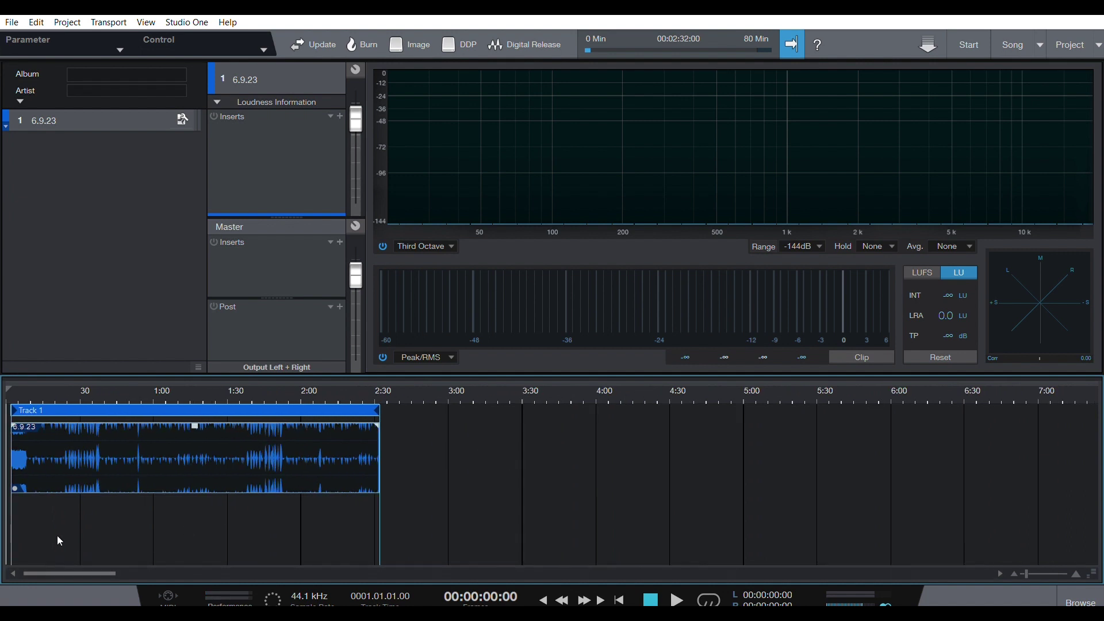
{"action": "left_click_drag", "start_coordinate": [224, 445], "coordinate": [208, 440]}
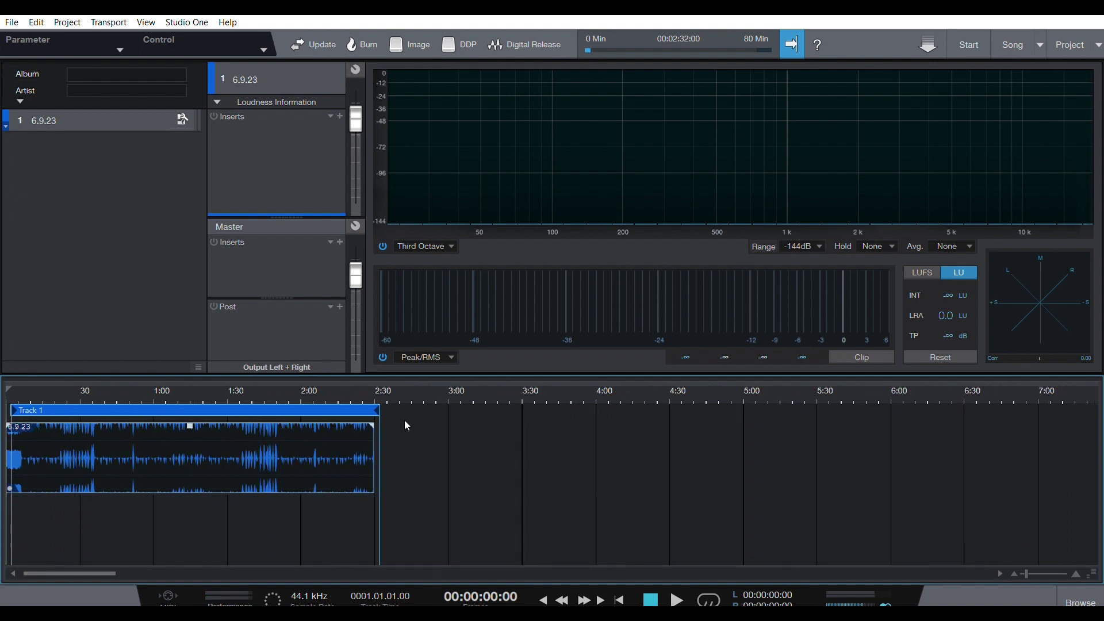
Play the last seconds of the project track from about 2:22 to check where it ends
{"action": "left_click", "coordinate": [372, 377]}
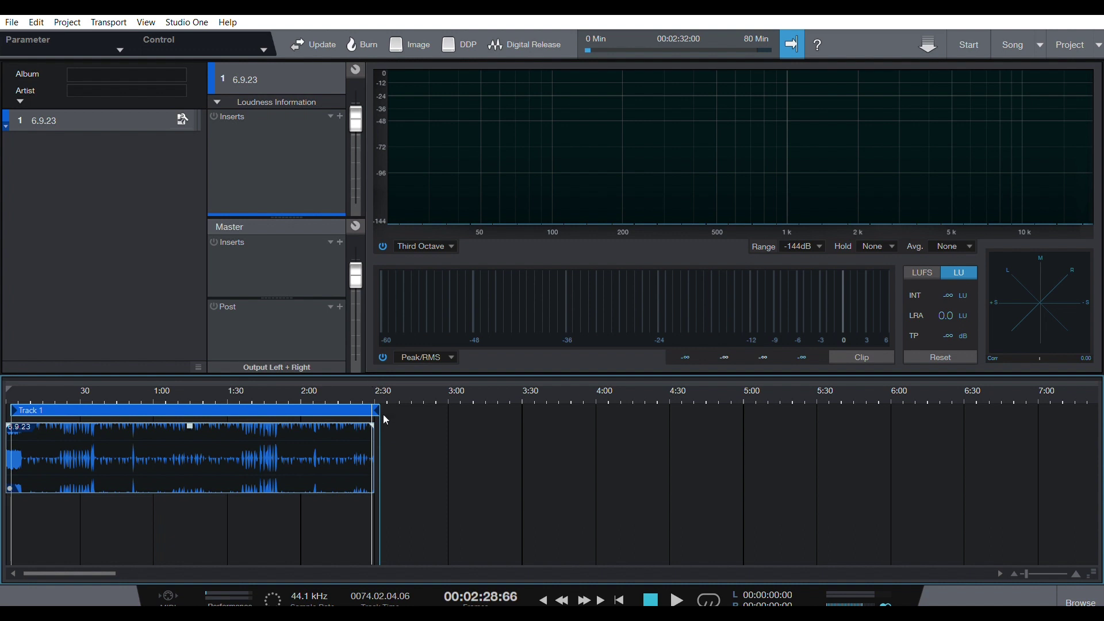
{"action": "left_click", "coordinate": [357, 385]}
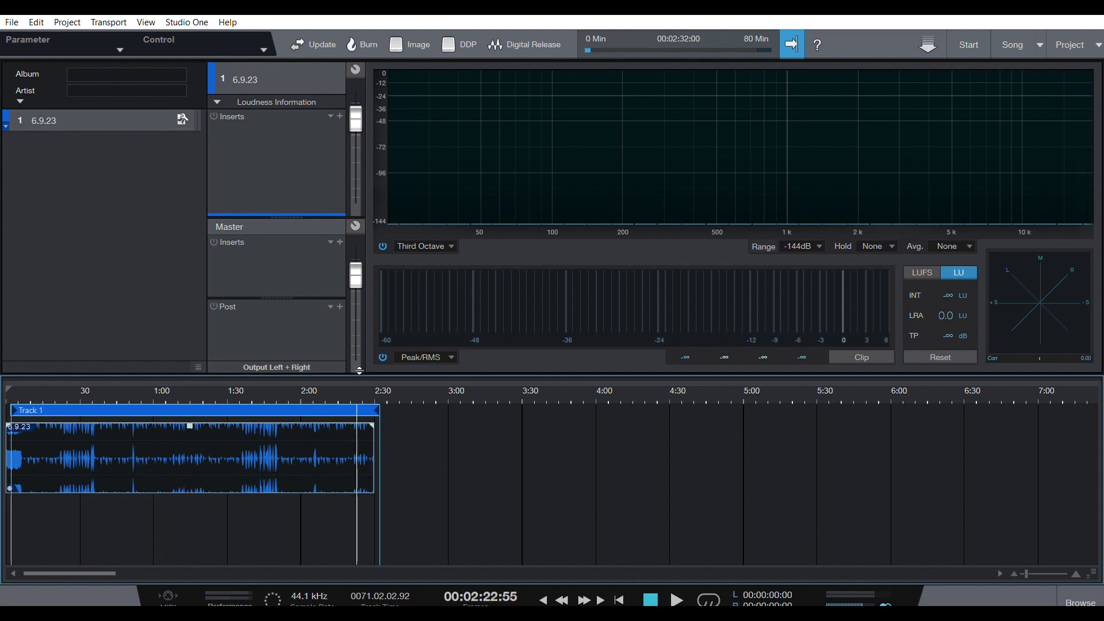
{"action": "key", "text": "space"}
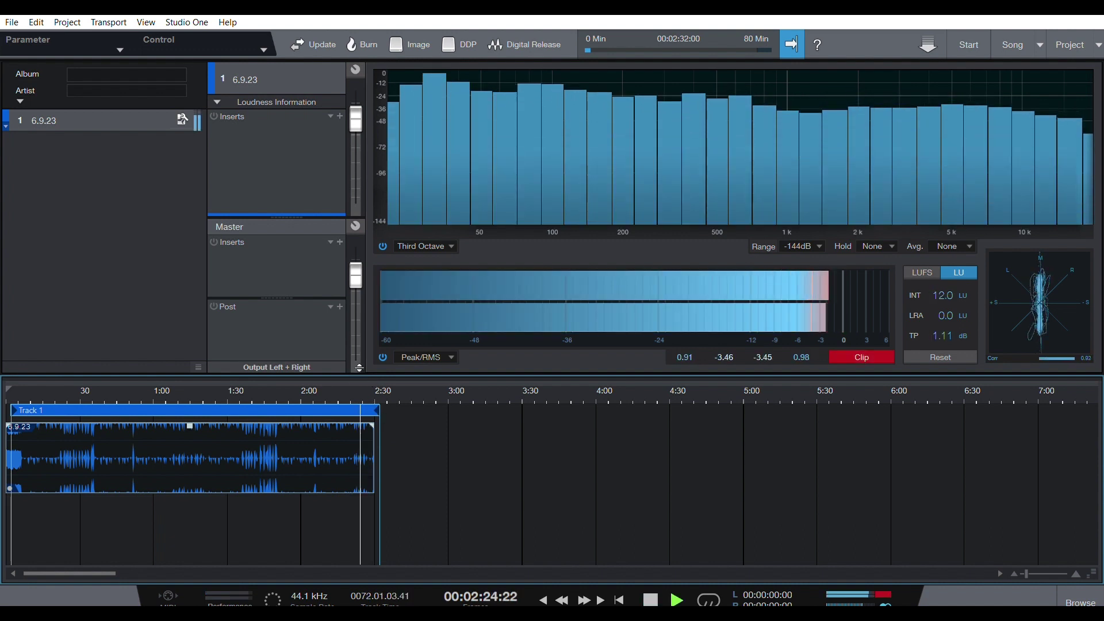
{"action": "left_click", "coordinate": [1076, 573]}
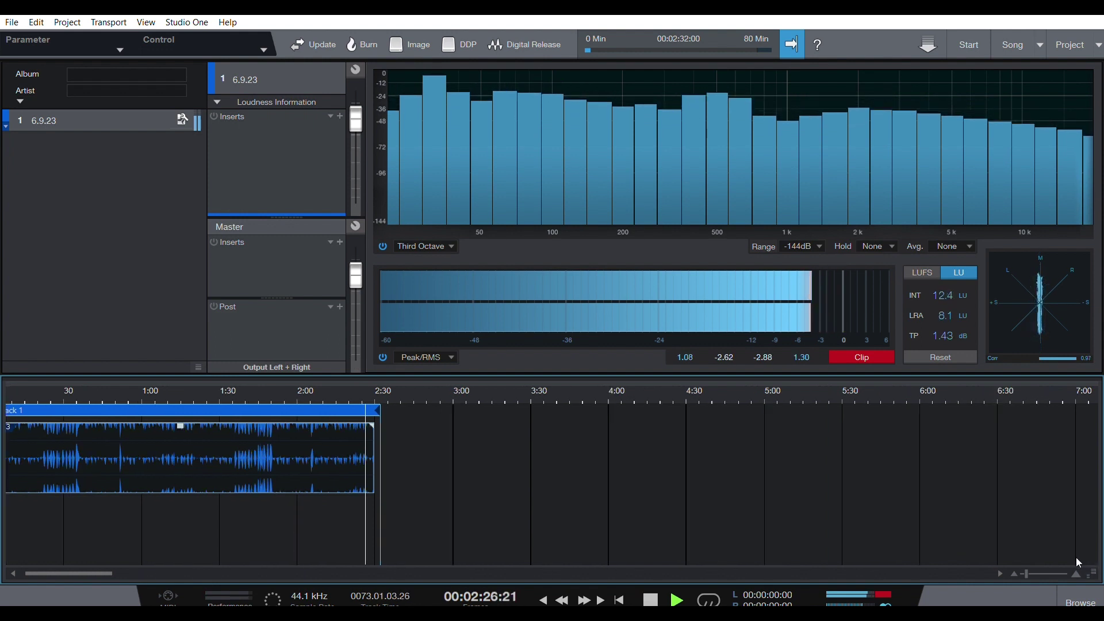
{"action": "key", "text": "e"}
{"action": "key", "text": "e"}
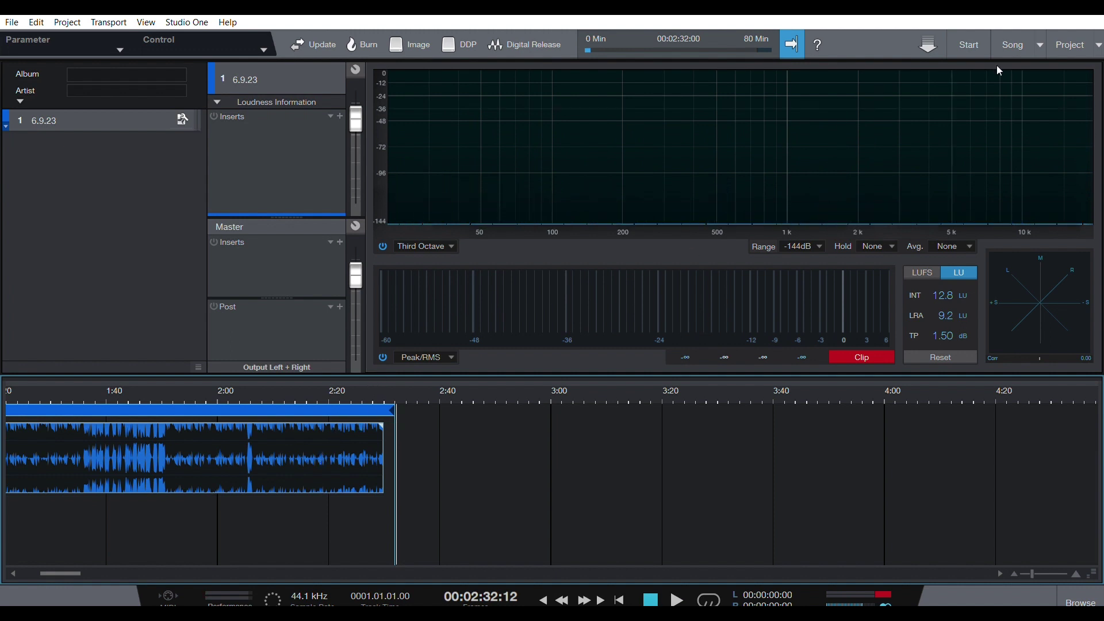
Check the song's General settings in Song Setup, and add the song to the mastering project again
{"action": "left_click", "coordinate": [1010, 32]}
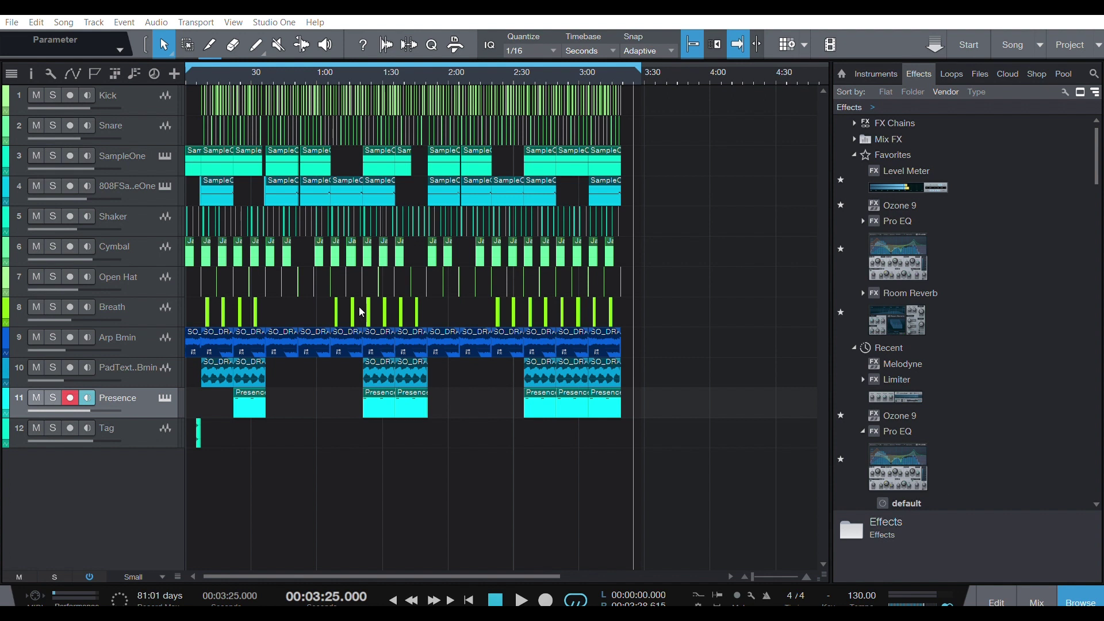
{"action": "key", "text": "ctrl+shift+s"}
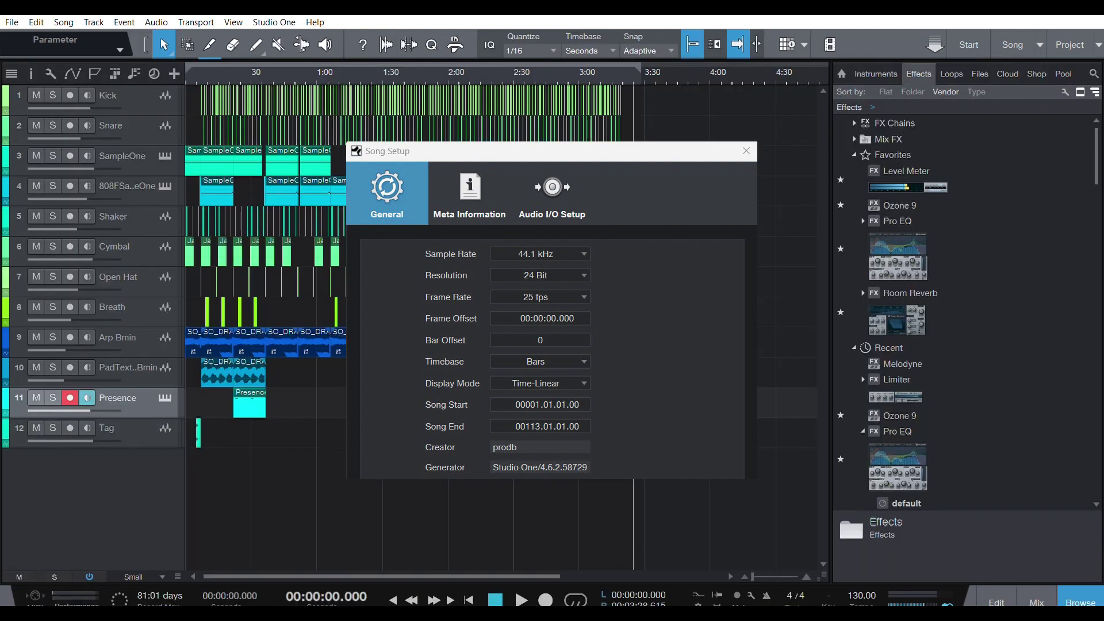
{"action": "key", "text": "Escape"}
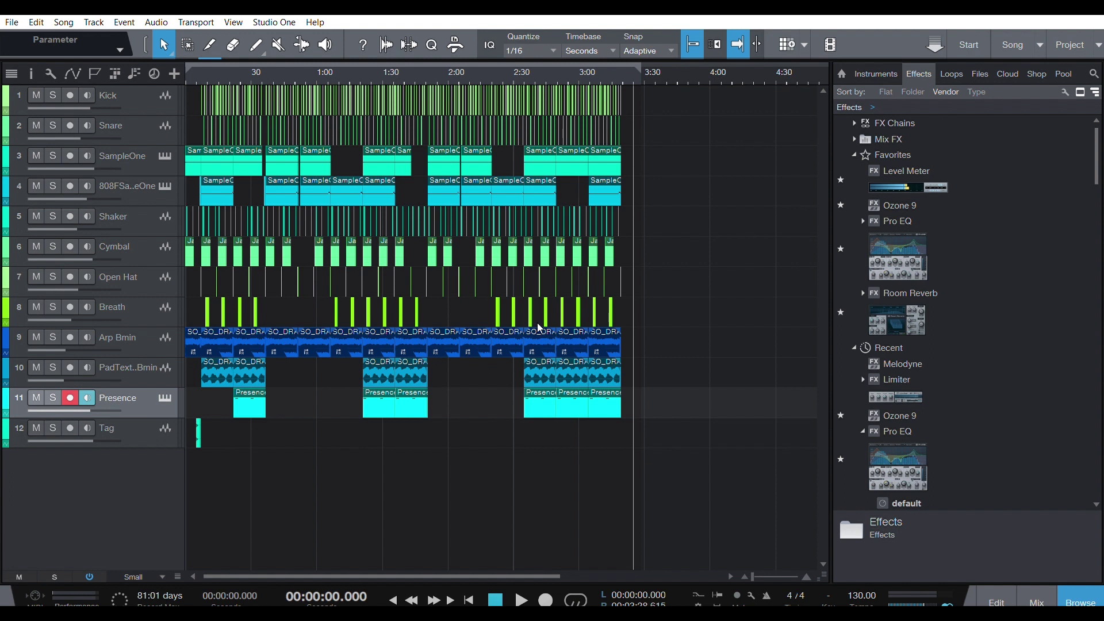
{"action": "key", "text": "End"}
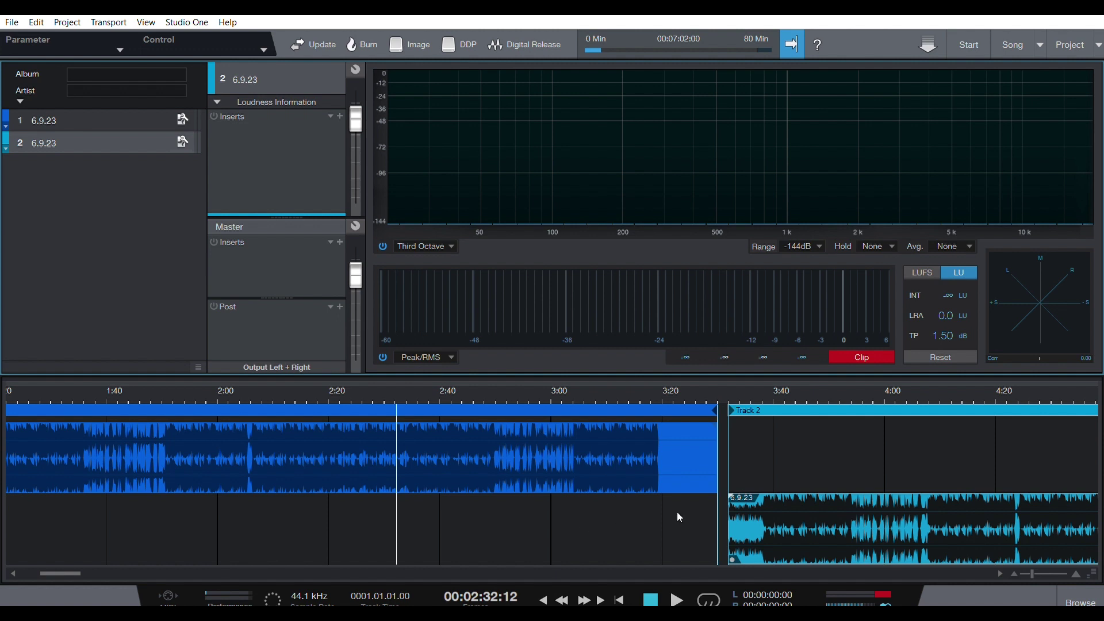
Play the ending of the project's first track from just before 3:20
{"action": "left_click", "coordinate": [656, 378]}
{"action": "left_click", "coordinate": [644, 379]}
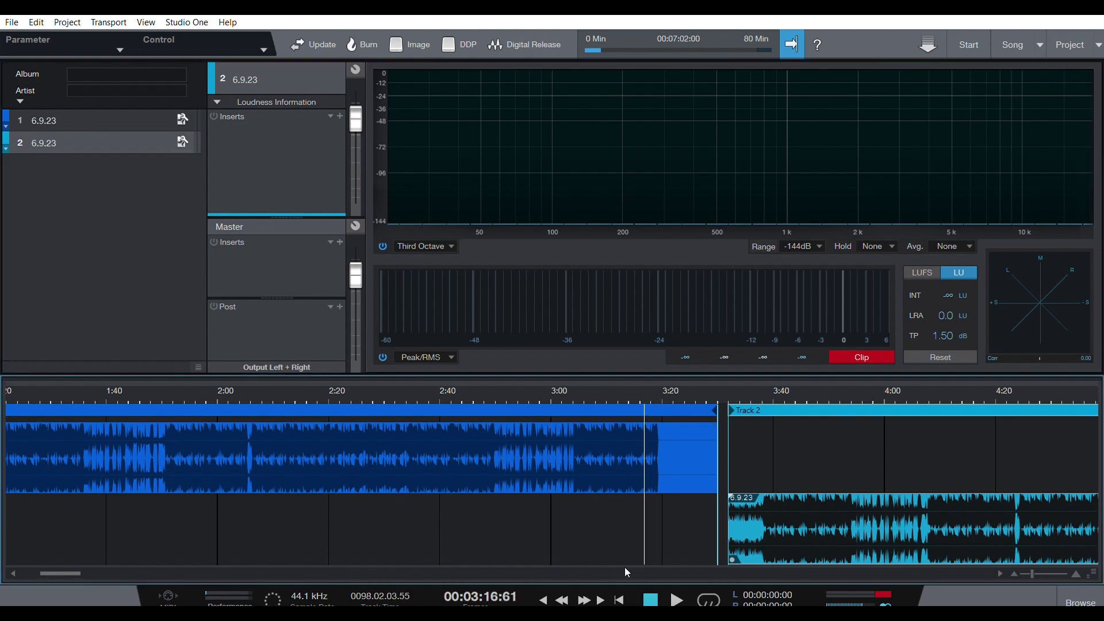
{"action": "left_click", "coordinate": [676, 383]}
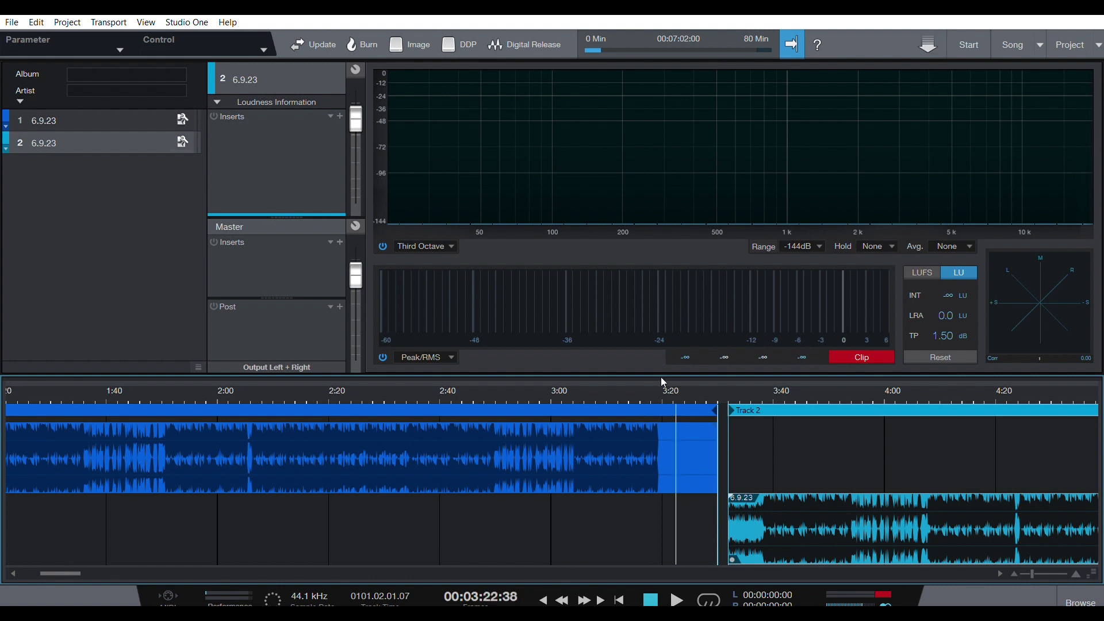
{"action": "left_click", "coordinate": [671, 380]}
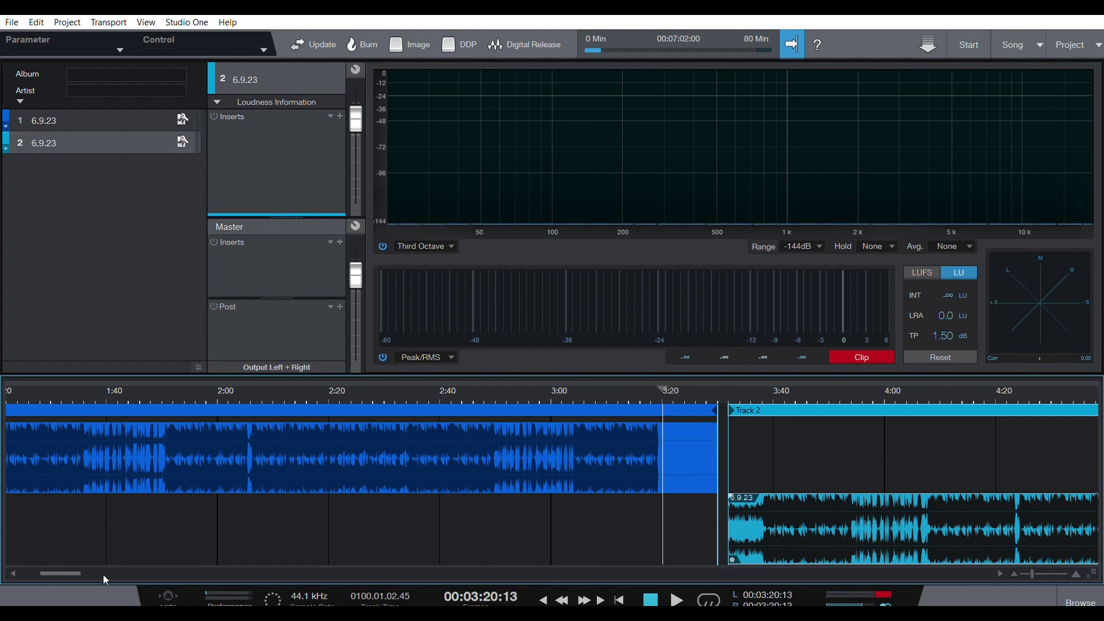
{"action": "mouse_move", "coordinate": [73, 559]}
{"action": "left_mouse_down"}
{"action": "mouse_move", "coordinate": [137, 564]}
{"action": "mouse_move", "coordinate": [30, 538]}
{"action": "mouse_move", "coordinate": [81, 555]}
{"action": "left_mouse_up"}
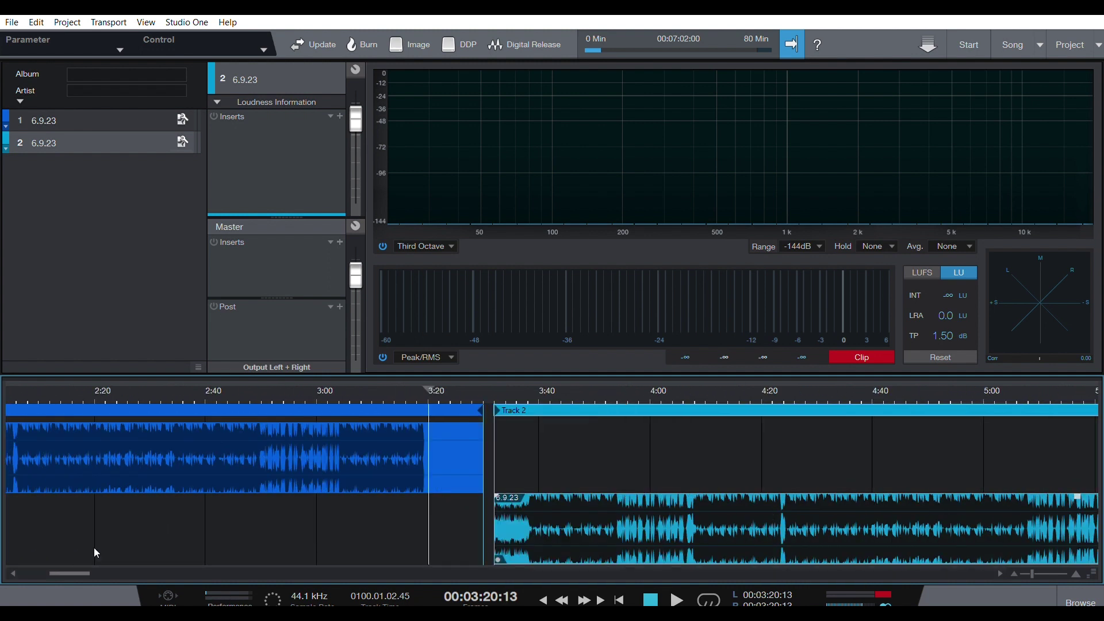
{"action": "left_click", "coordinate": [408, 378]}
{"action": "key", "text": "space"}
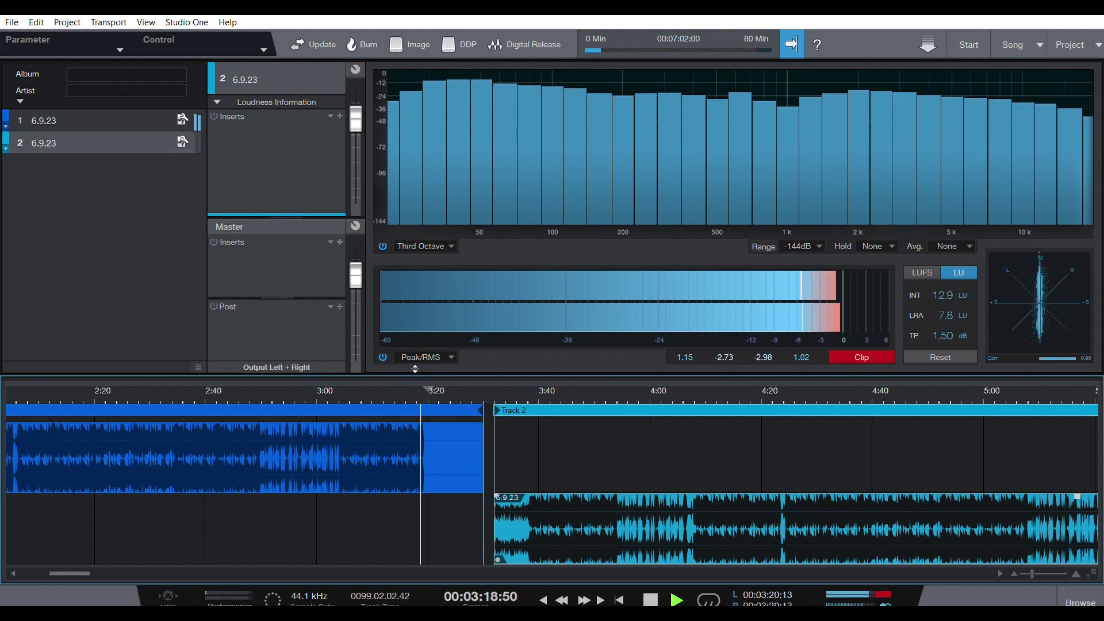
Trim the end of the first track's audio event and its track marker to about 3:22
{"action": "left_click", "coordinate": [481, 447]}
{"action": "left_click_drag", "start_coordinate": [488, 448], "coordinate": [446, 447]}
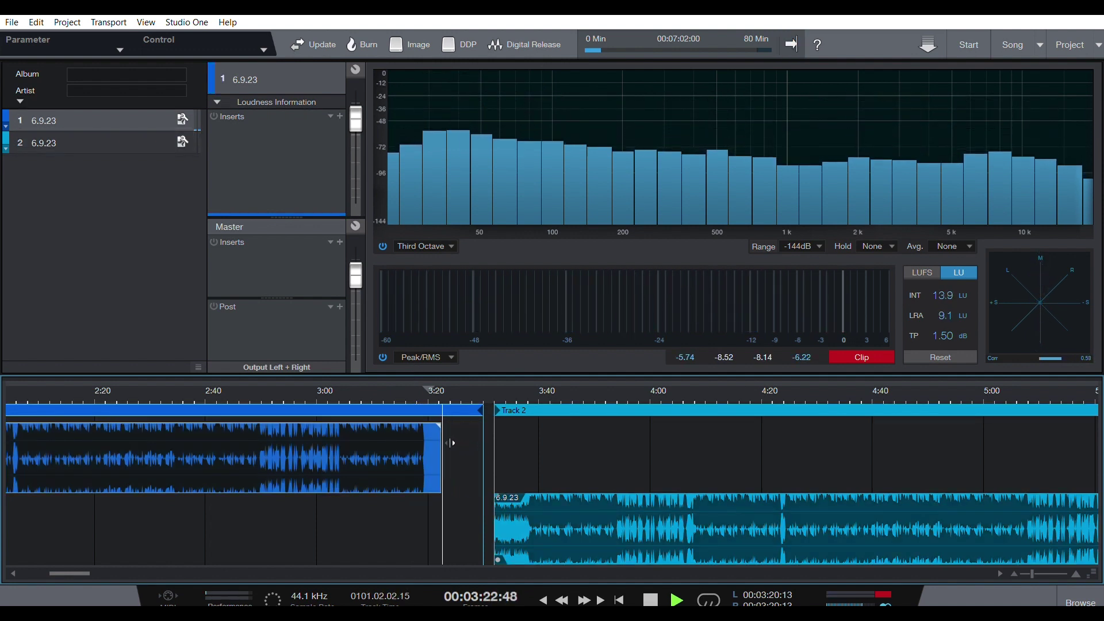
{"action": "left_click_drag", "start_coordinate": [489, 407], "coordinate": [447, 407]}
Delete the duplicate second 6.9.23 track from the project and stop playback
{"action": "left_click", "coordinate": [564, 509]}
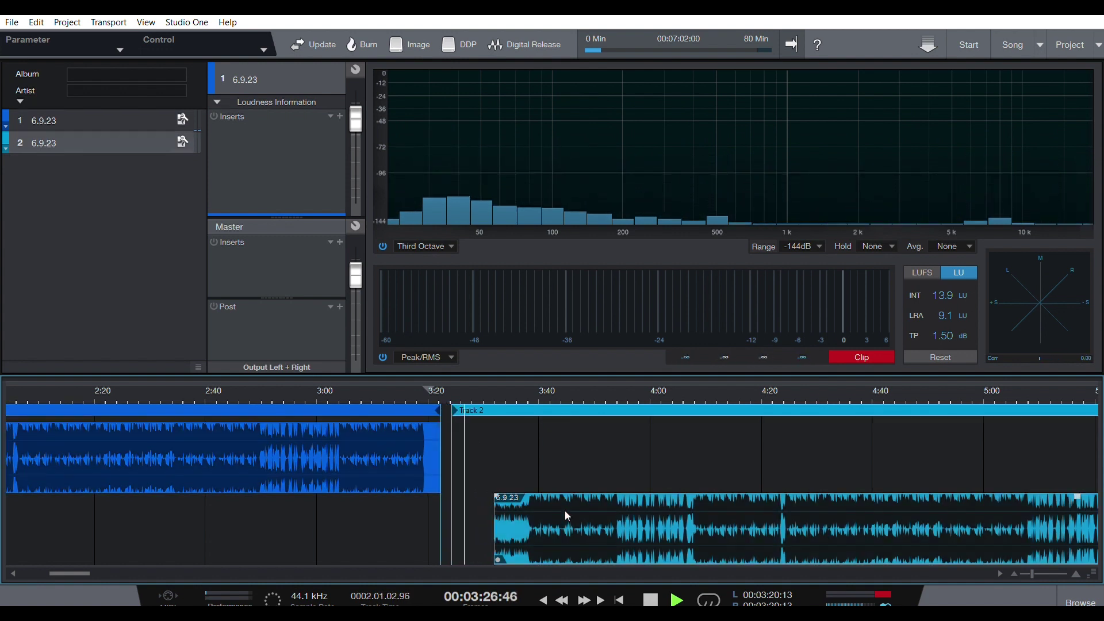
{"action": "key", "text": "Delete"}
{"action": "mouse_move", "coordinate": [66, 565]}
{"action": "left_mouse_down"}
{"action": "mouse_move", "coordinate": [44, 564]}
{"action": "mouse_move", "coordinate": [52, 565]}
{"action": "left_mouse_up"}
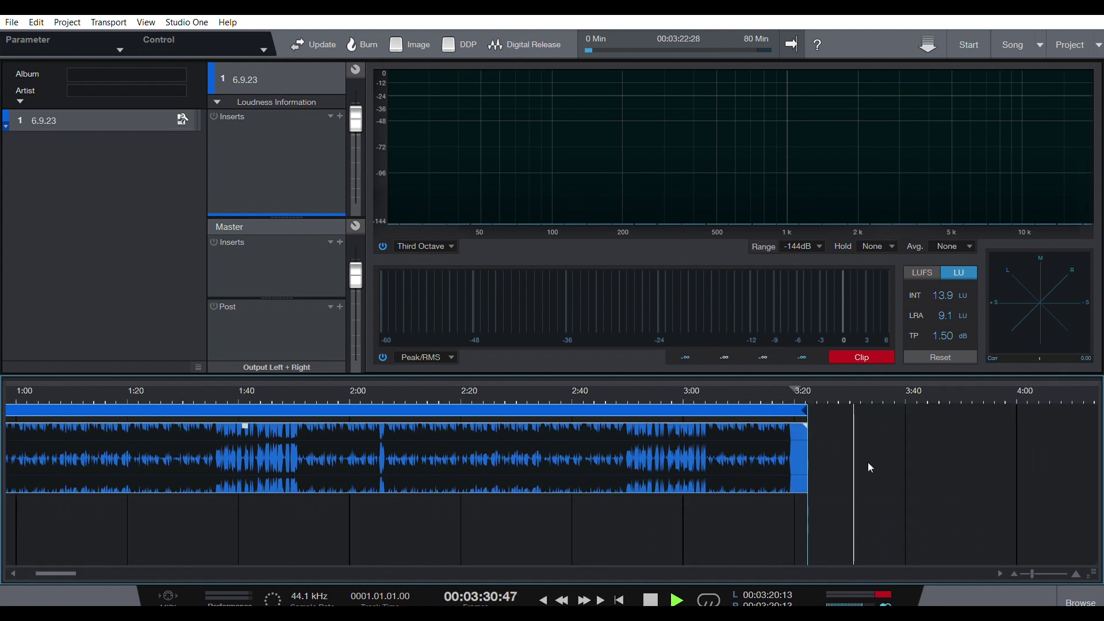
{"action": "key", "text": "space"}
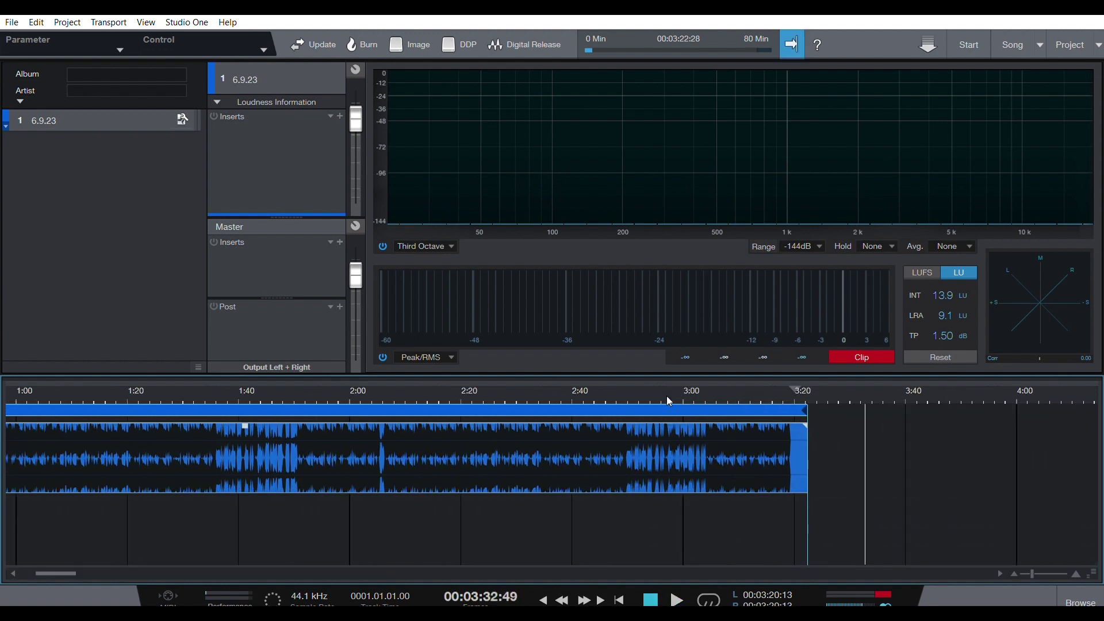
Review the whole remaining track from the project start, and play its ending from about 3:14
{"action": "left_click", "coordinate": [620, 593]}
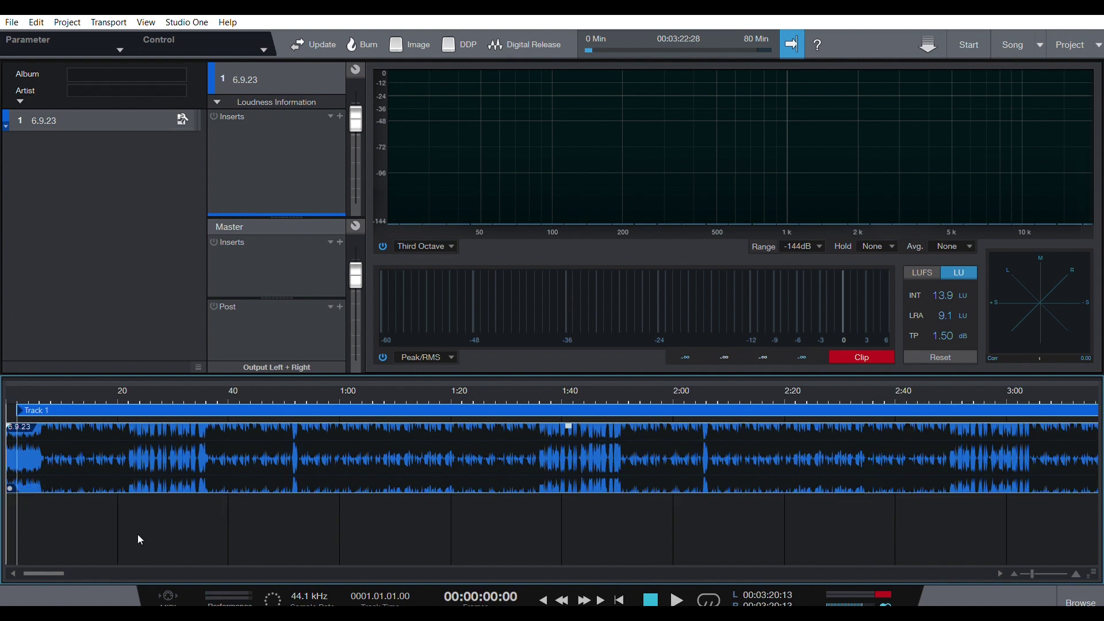
{"action": "key", "text": "w"}
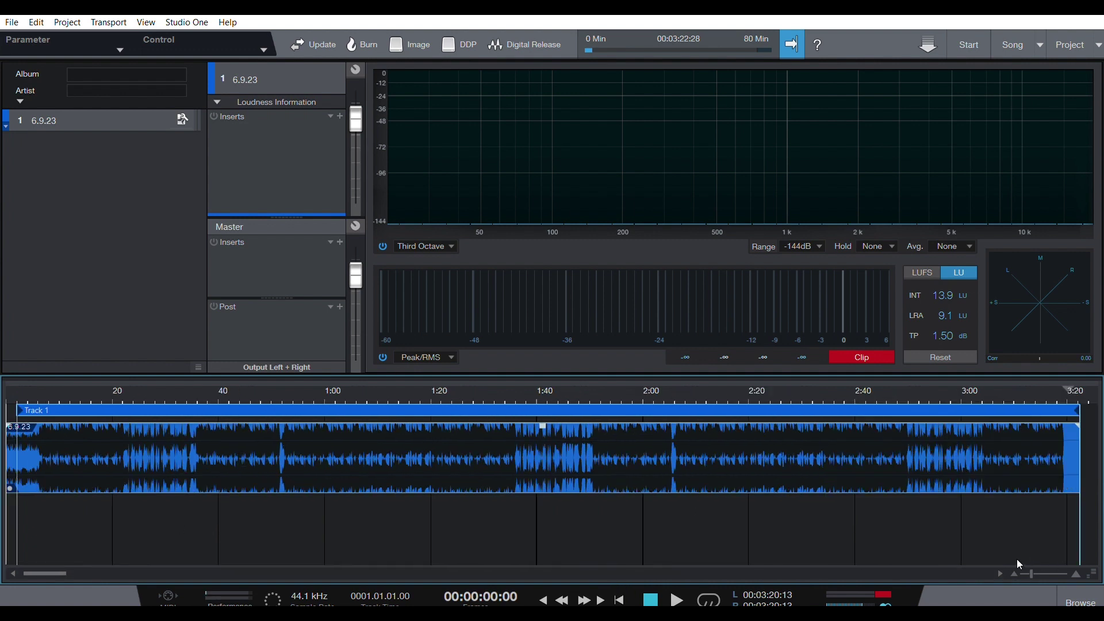
{"action": "key", "text": "w"}
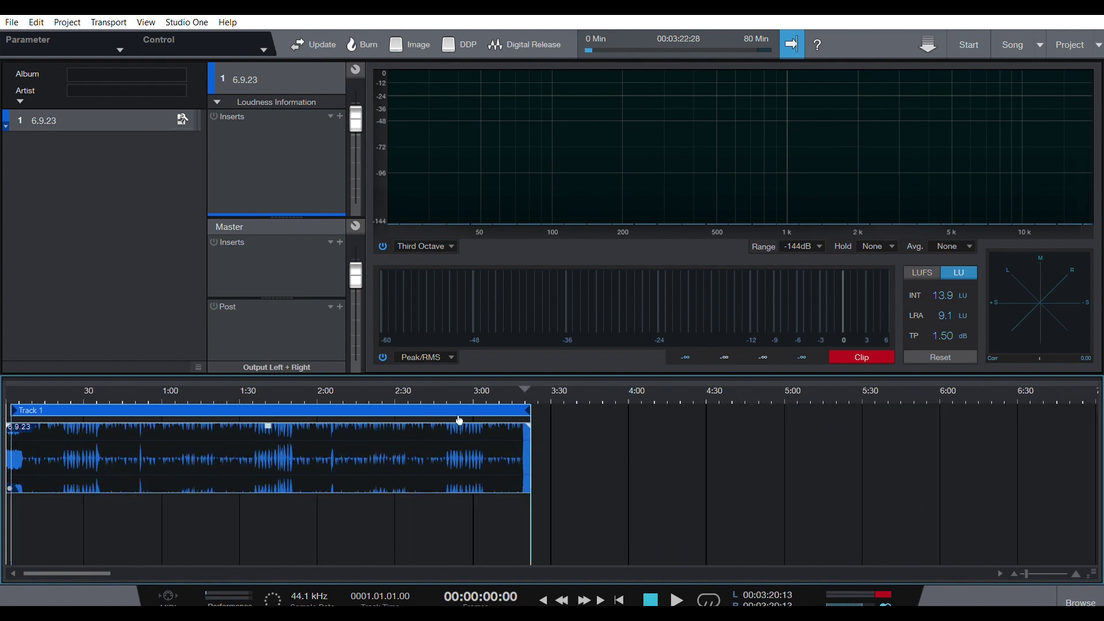
{"action": "left_click", "coordinate": [511, 388]}
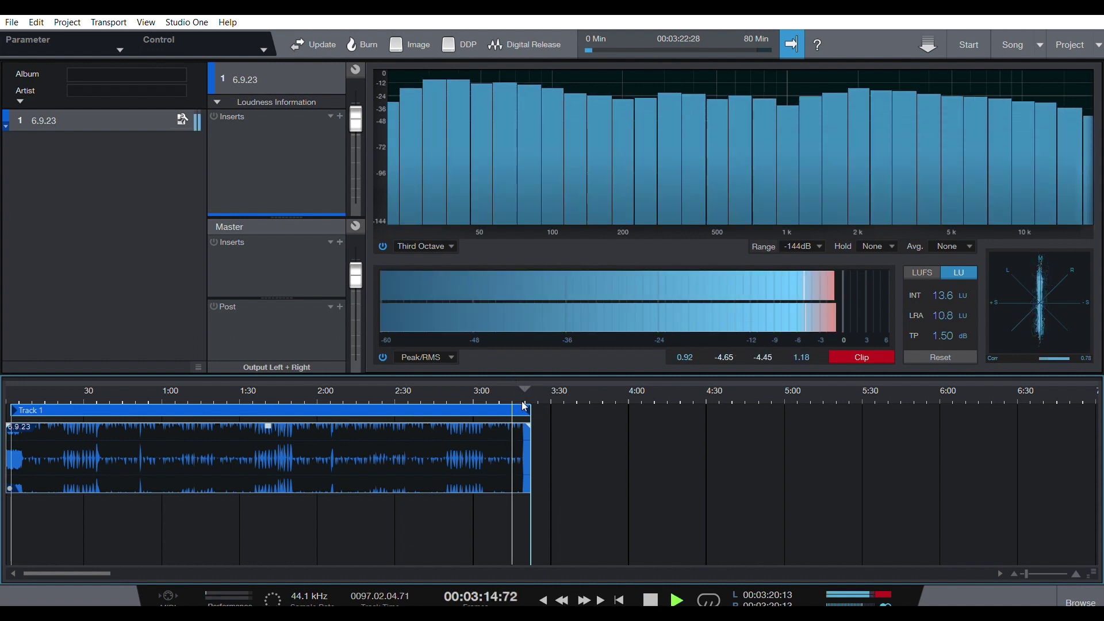